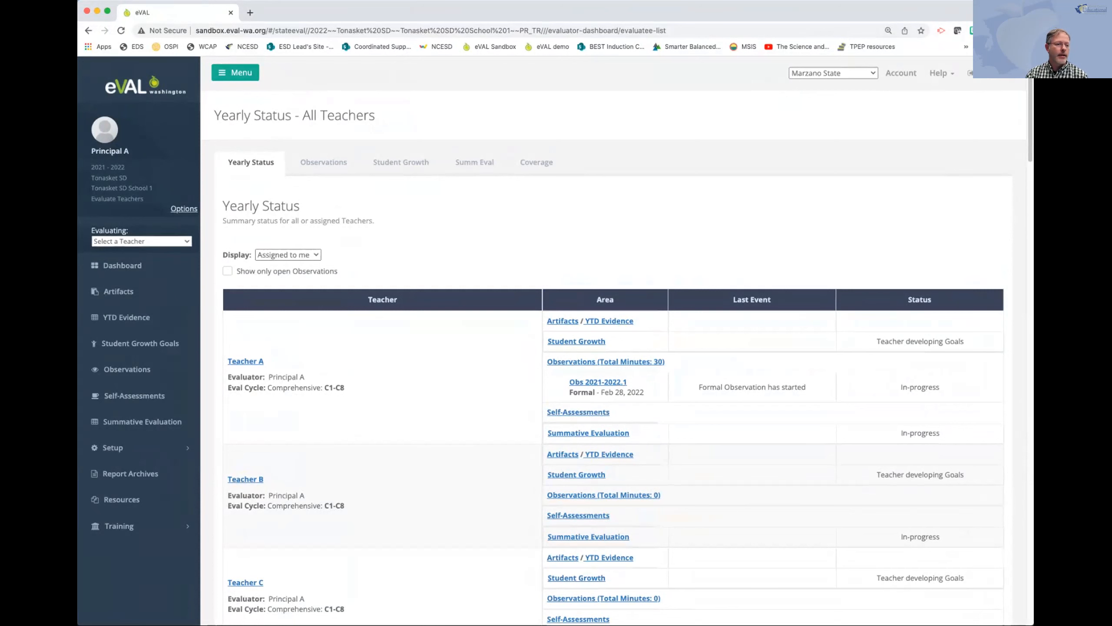
# Open the observation notes for Teacher A's observation Obs 2021-2022.1 and briefly preview the notes editor in full screen.
pyautogui.click(142, 242)
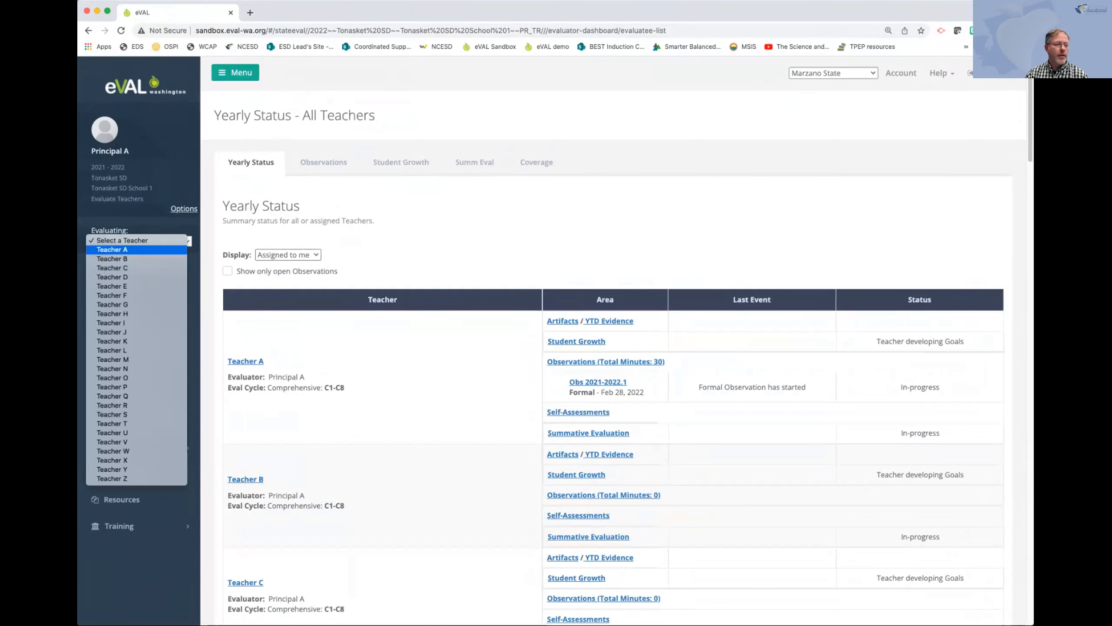
pyautogui.click(113, 250)
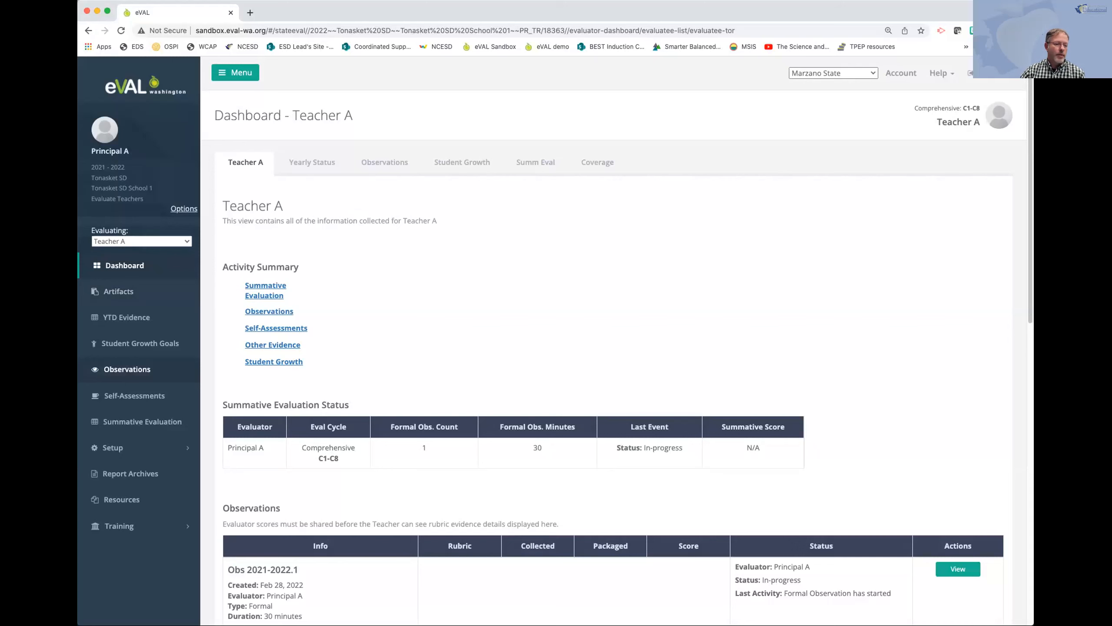
pyautogui.click(126, 369)
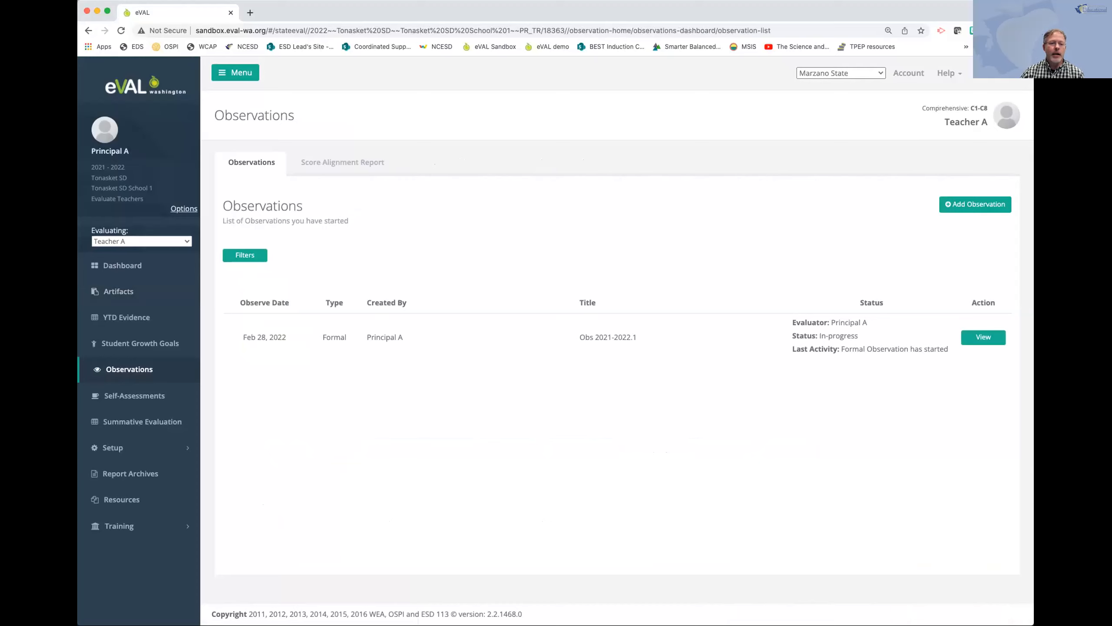
pyautogui.click(983, 337)
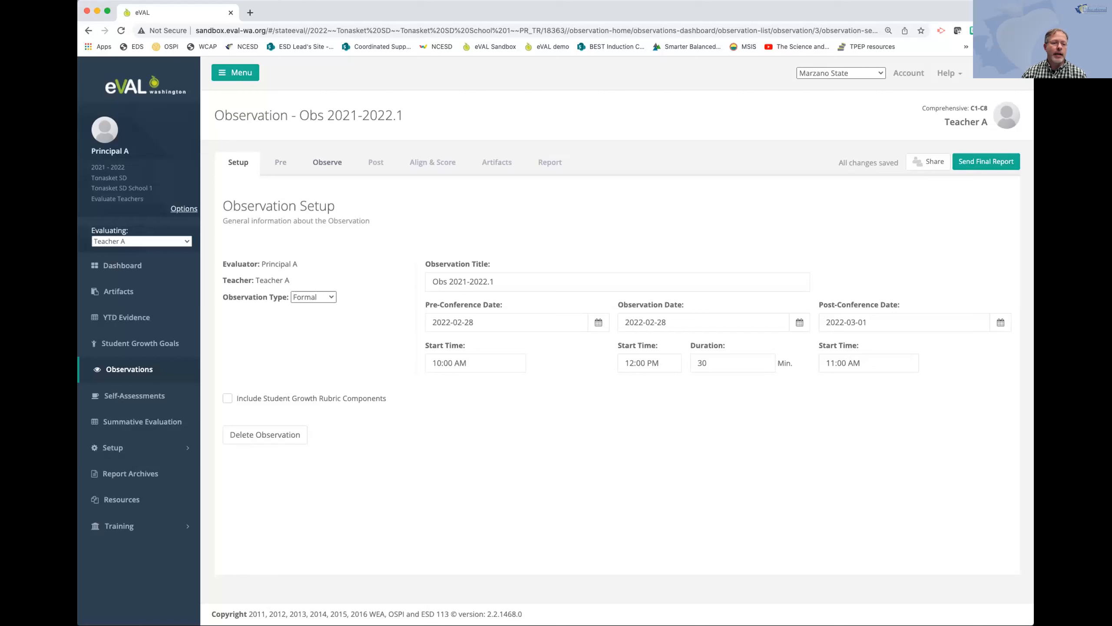
pyautogui.click(328, 163)
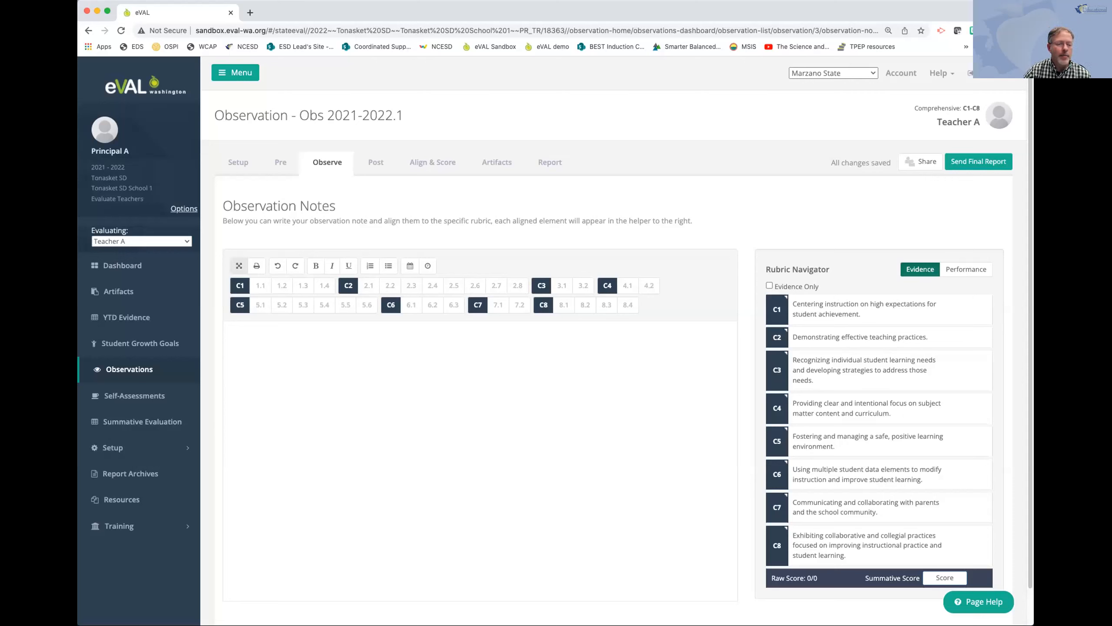
pyautogui.click(239, 265)
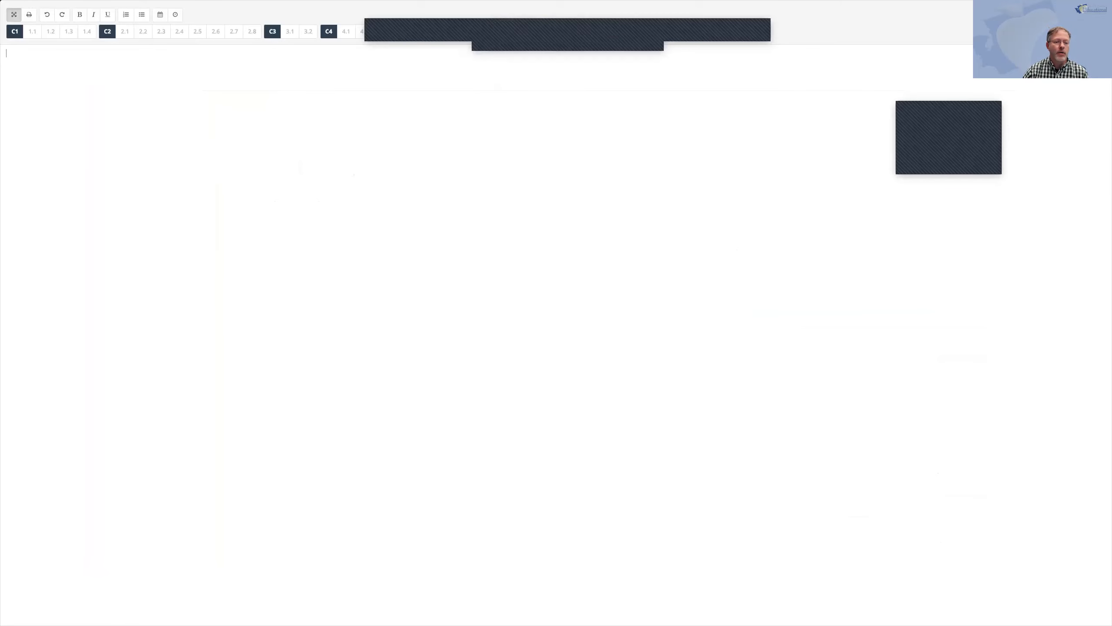
pyautogui.press('Escape')
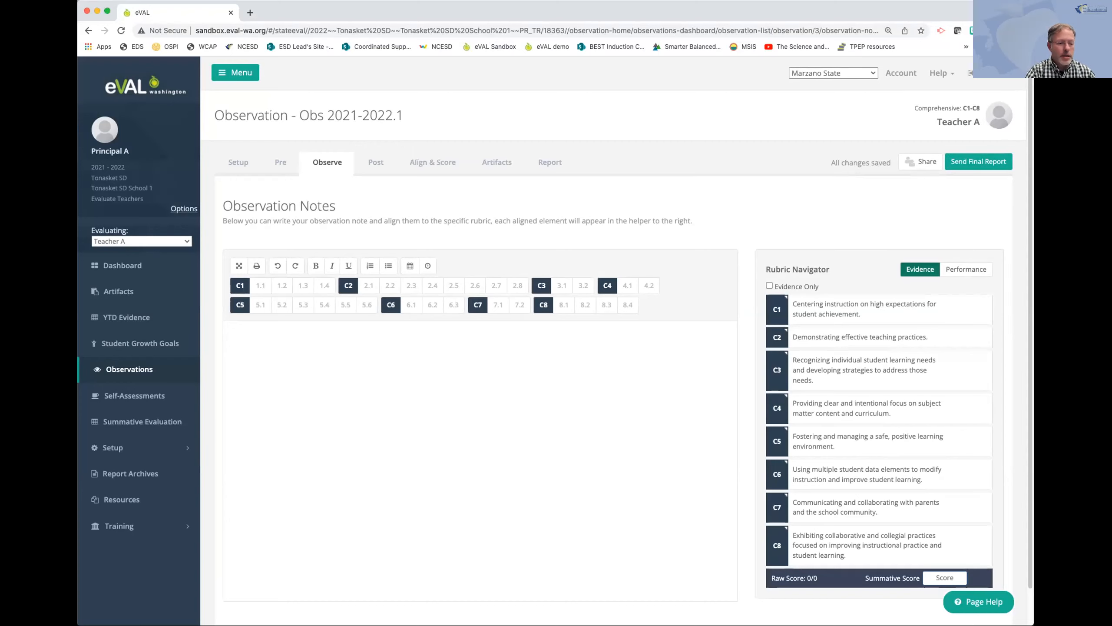
# Start a bulleted list in the observation notes with "You provided instruction on academic vocabulary at the start of the lesson (2.7)".
pyautogui.click(388, 266)
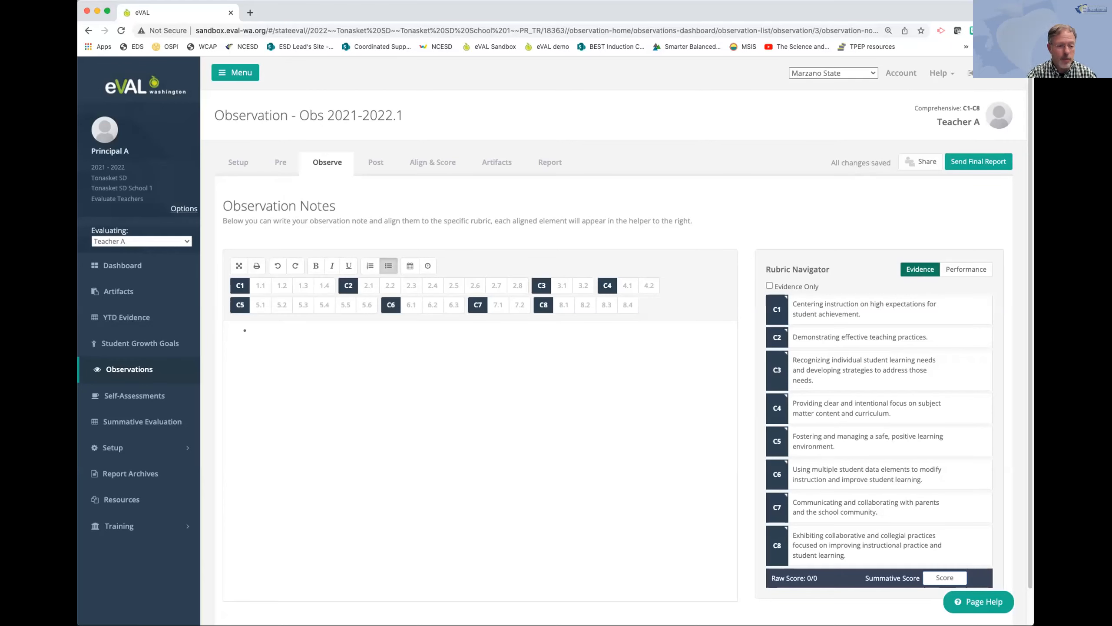
pyautogui.write('You')
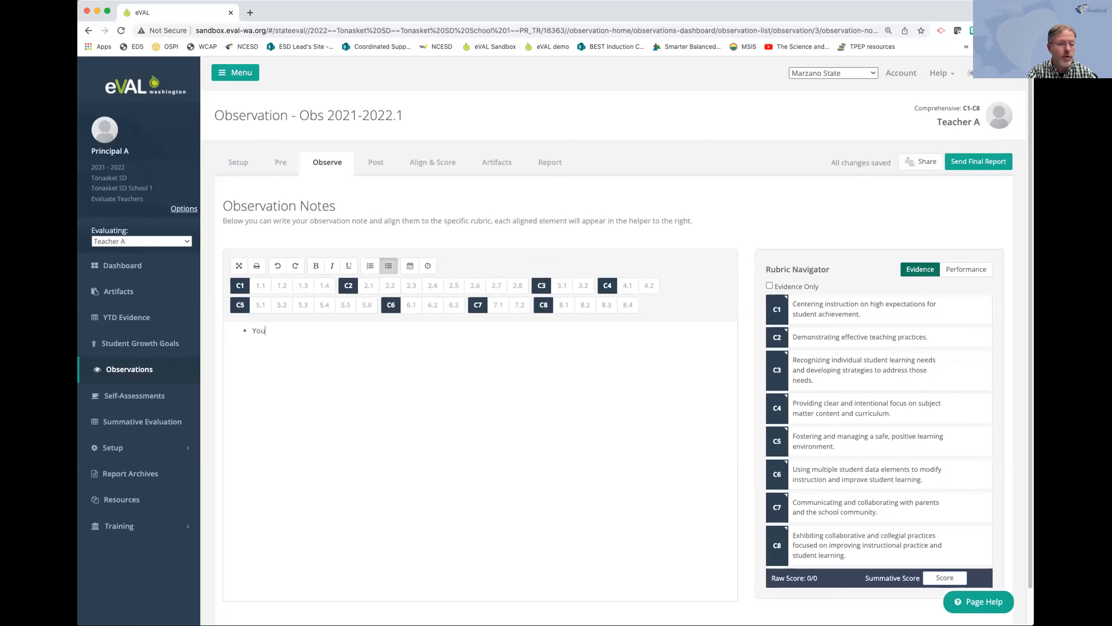
pyautogui.write(' provid')
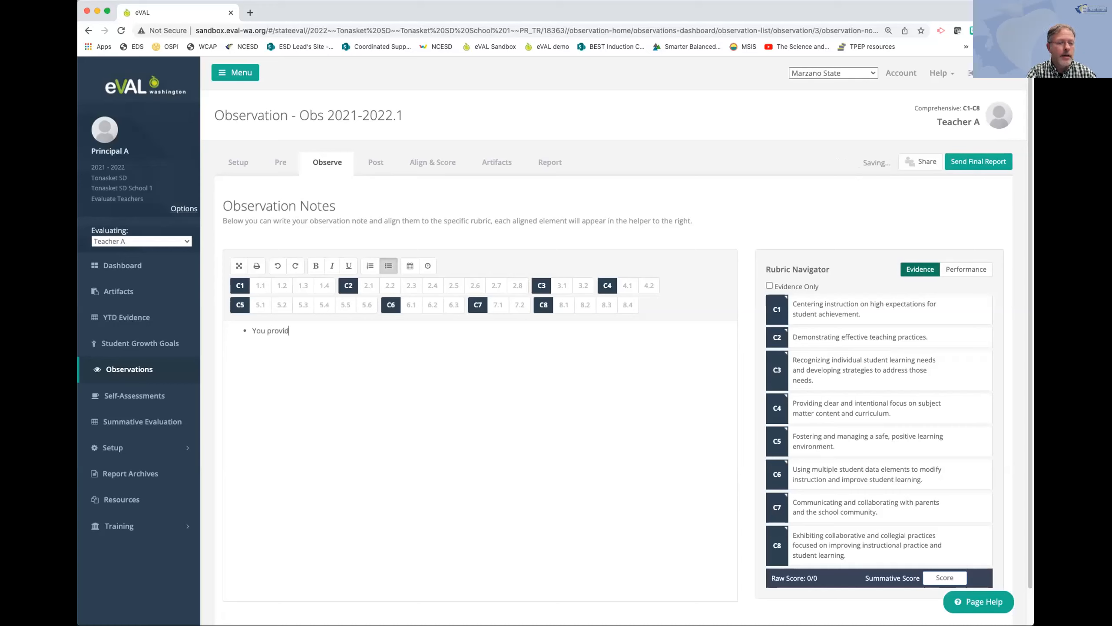
pyautogui.write('ed intstructyio')
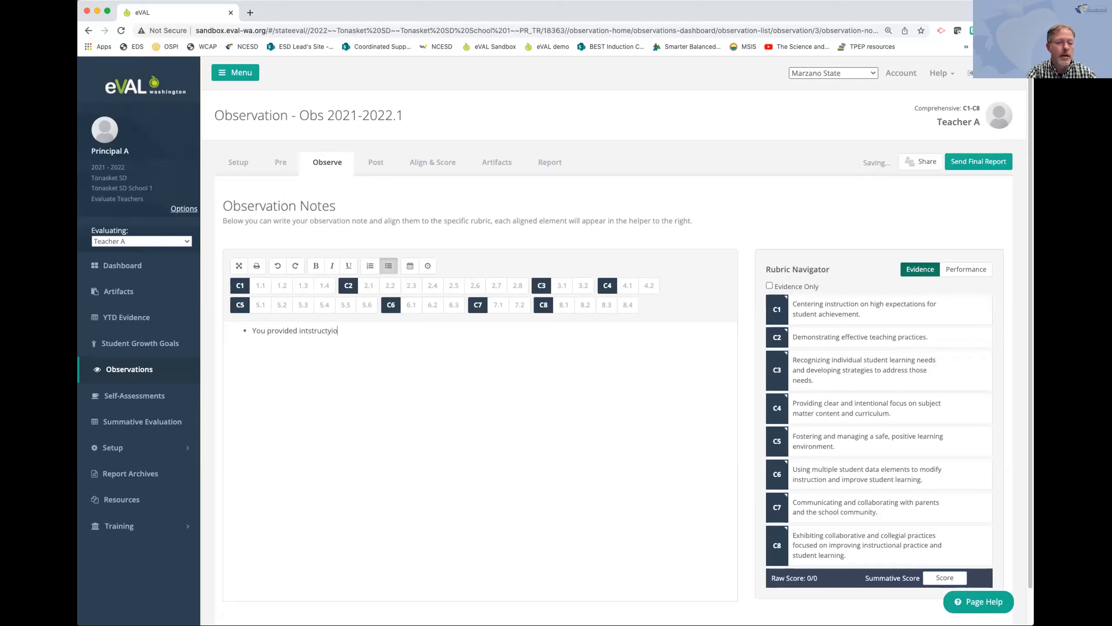
pyautogui.press('BackSpace')
pyautogui.write('ion')
pyautogui.press('BackSpace')
pyautogui.press('BackSpace')
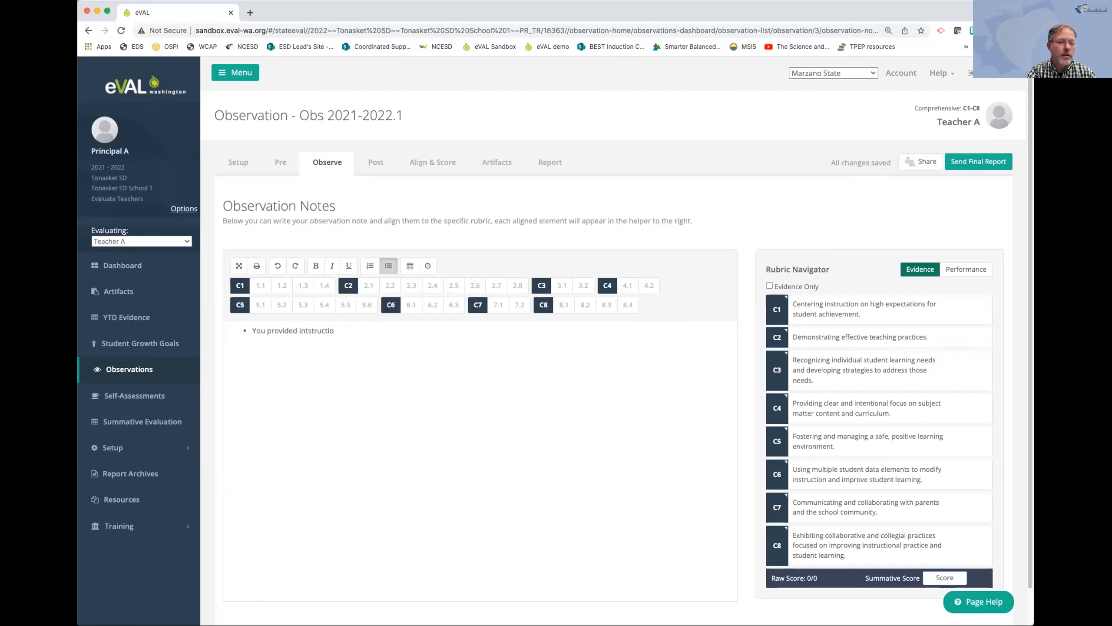
pyautogui.press('BackSpace')
pyautogui.press('BackSpace')
pyautogui.press('BackSpace')
pyautogui.press('BackSpace')
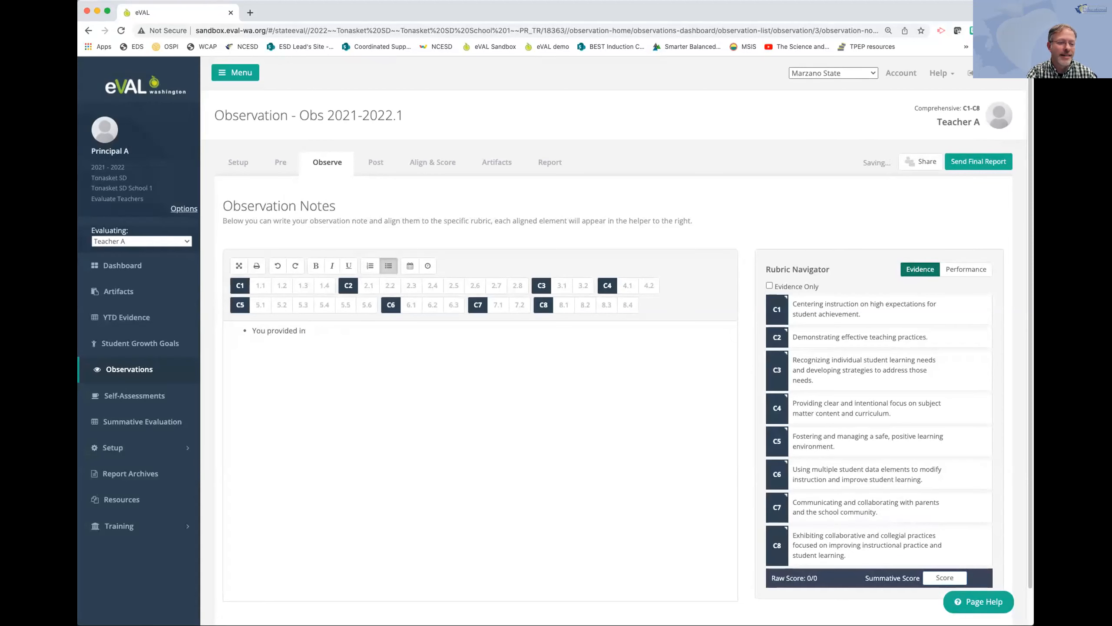
pyautogui.write('ruction ')
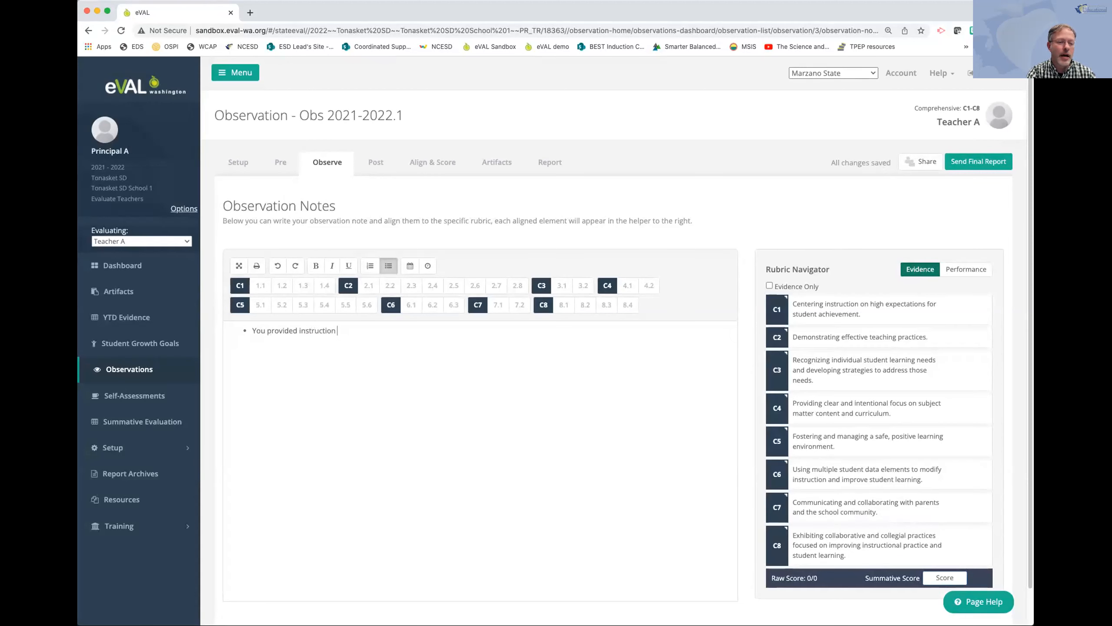
pyautogui.write('on acadmei')
pyautogui.press('BackSpace')
pyautogui.press('BackSpace')
pyautogui.press('BackSpace')
pyautogui.write('em')
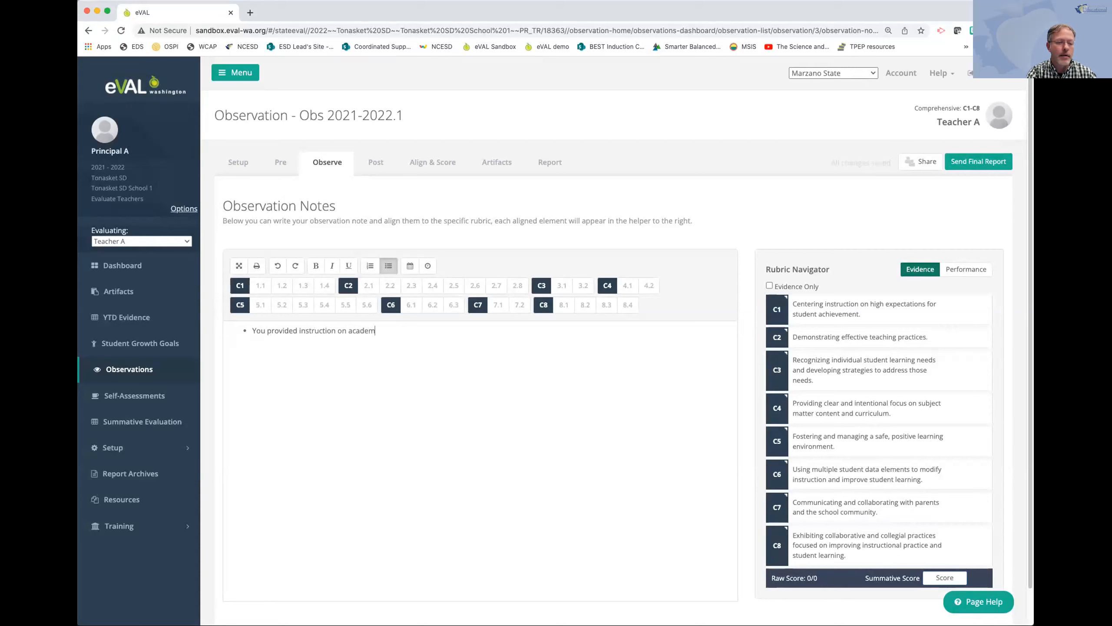
pyautogui.write('ic voc')
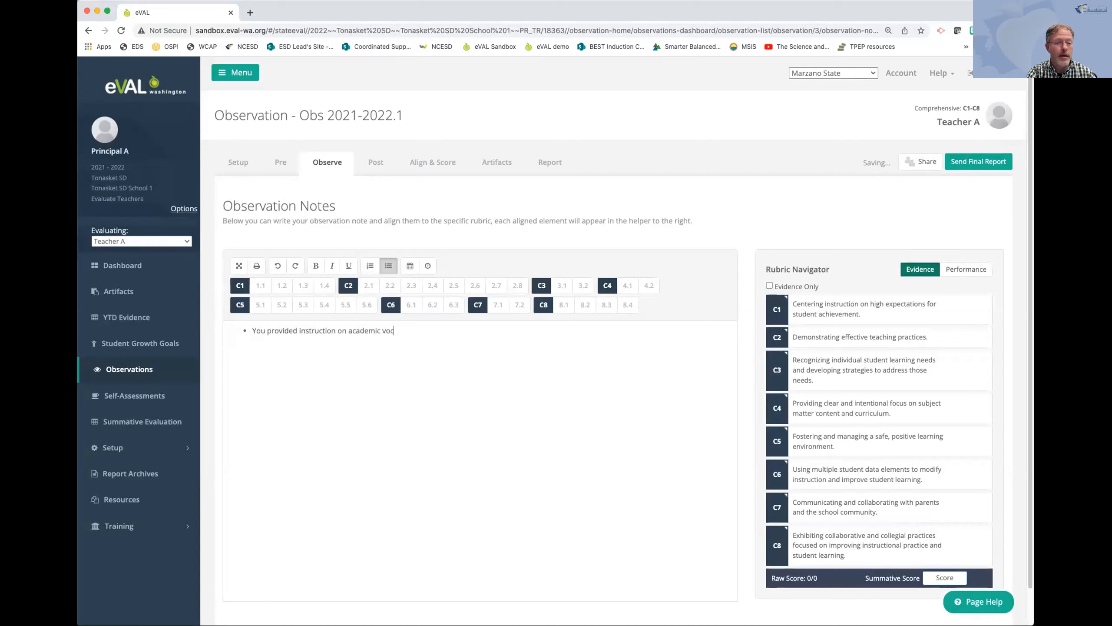
pyautogui.write('abulary at the start')
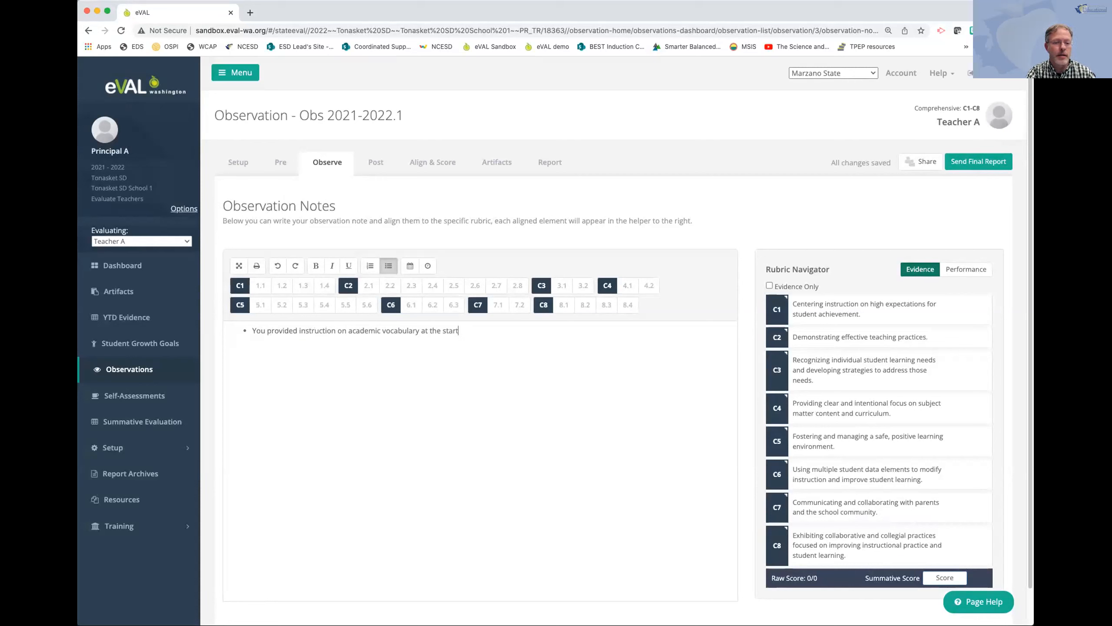
pyautogui.write(' of the lesson')
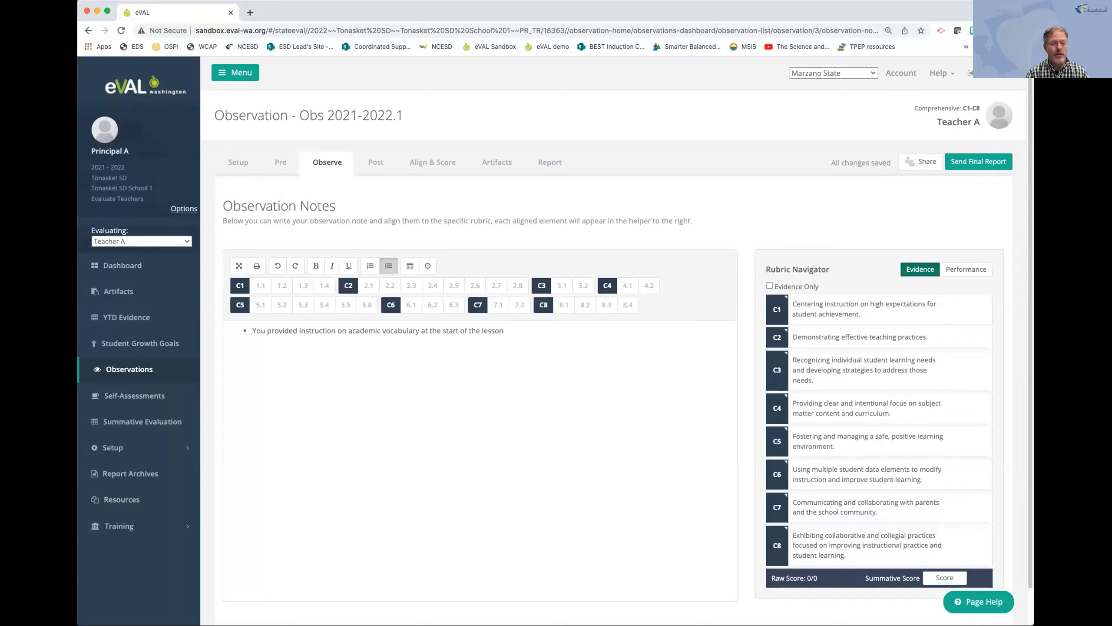
pyautogui.write('(')
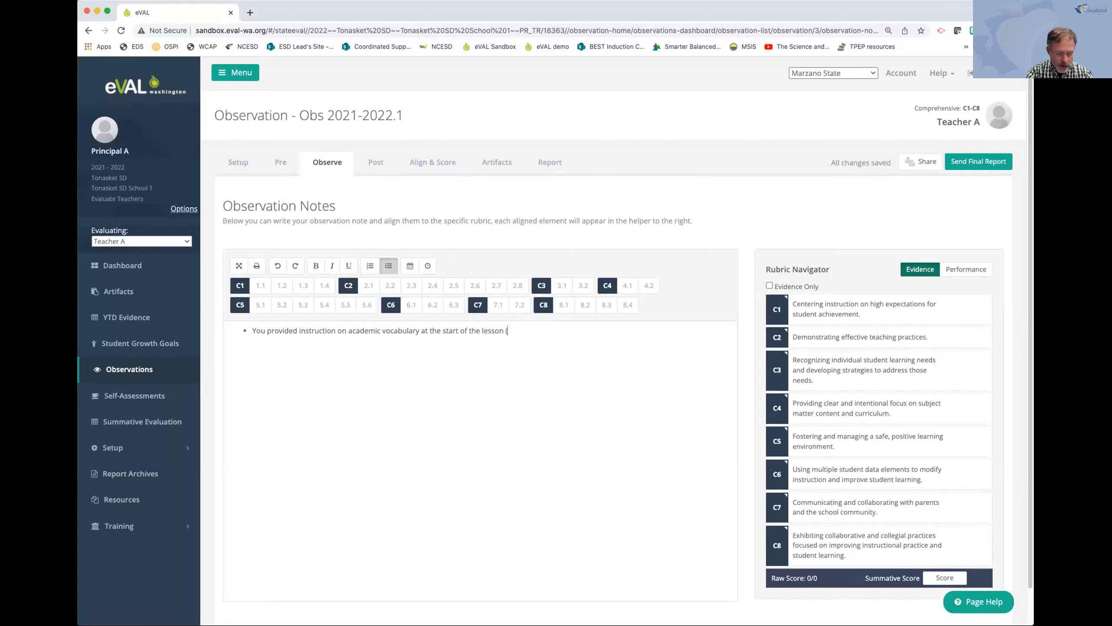
pyautogui.write('2.7)')
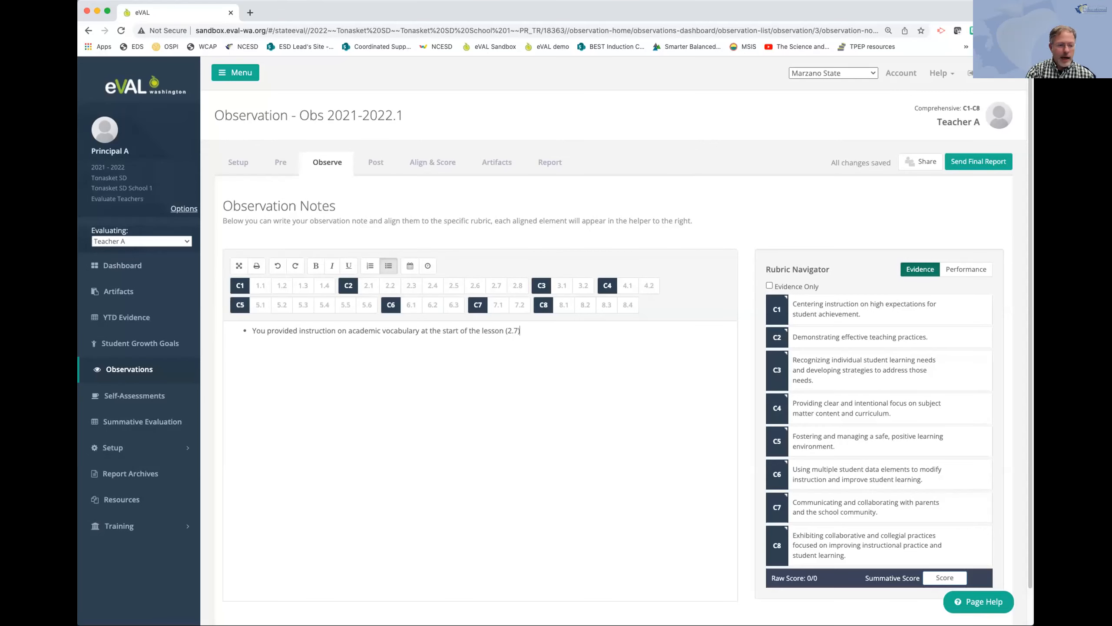
# Paste the copied observation comments, coded 1.1, 1.2, 1.4, 5.2, 5.1 and 5.3, after the academic vocabulary note.
pyautogui.press('super+v')
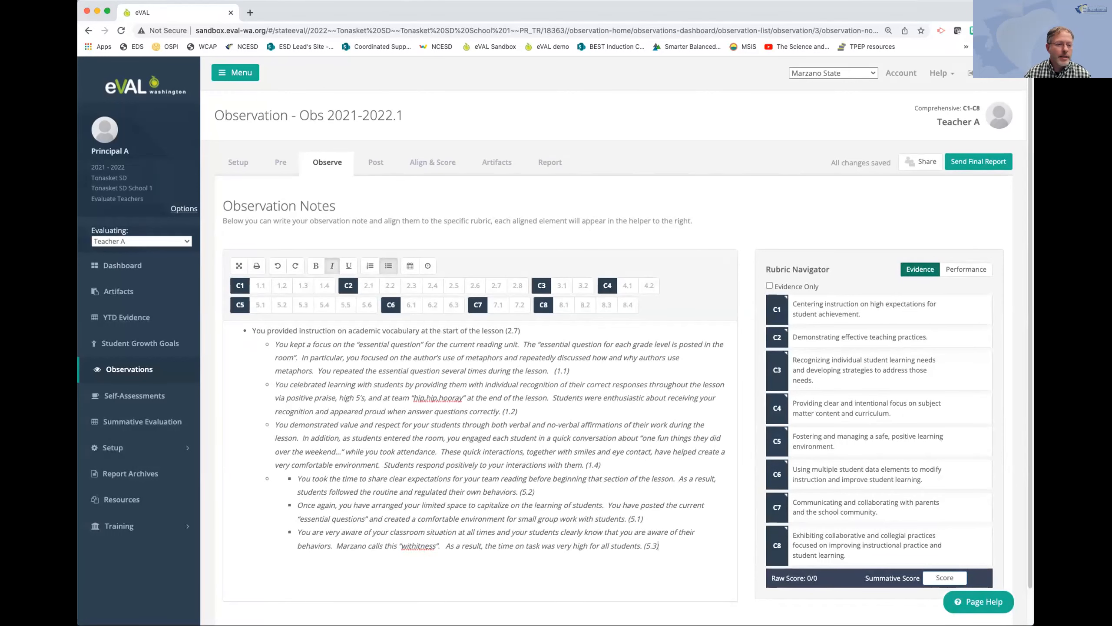
pyautogui.scroll(1, 555, 341)
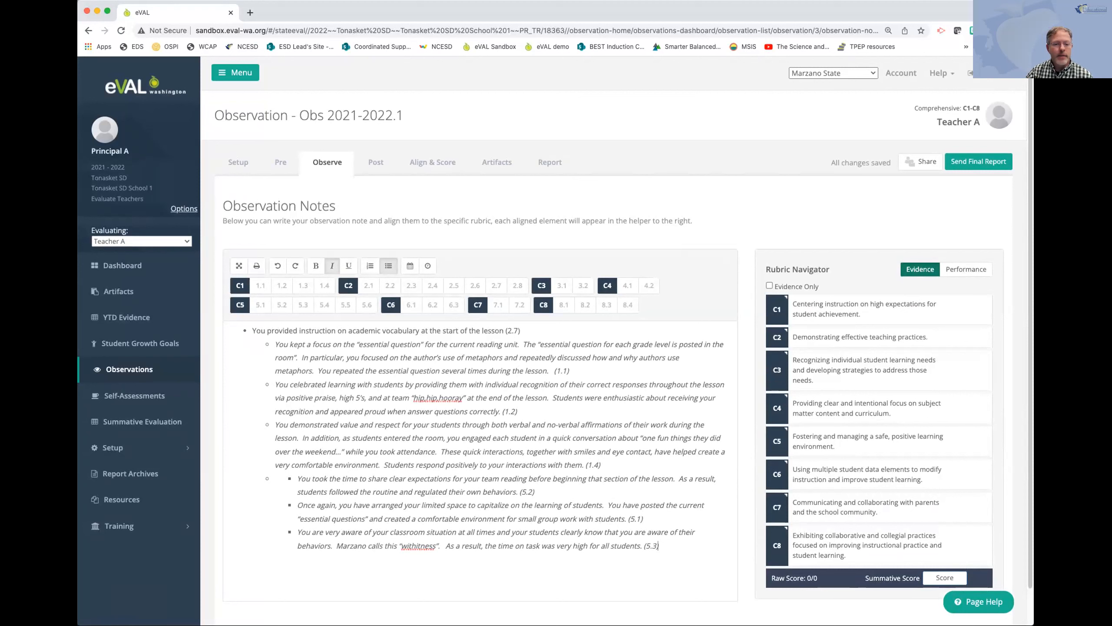
# Align the academic vocabulary note with rubric component 2.7 and the "essential question" note with component 1.1.
pyautogui.moveTo(520, 331); pyautogui.dragTo(252, 330)
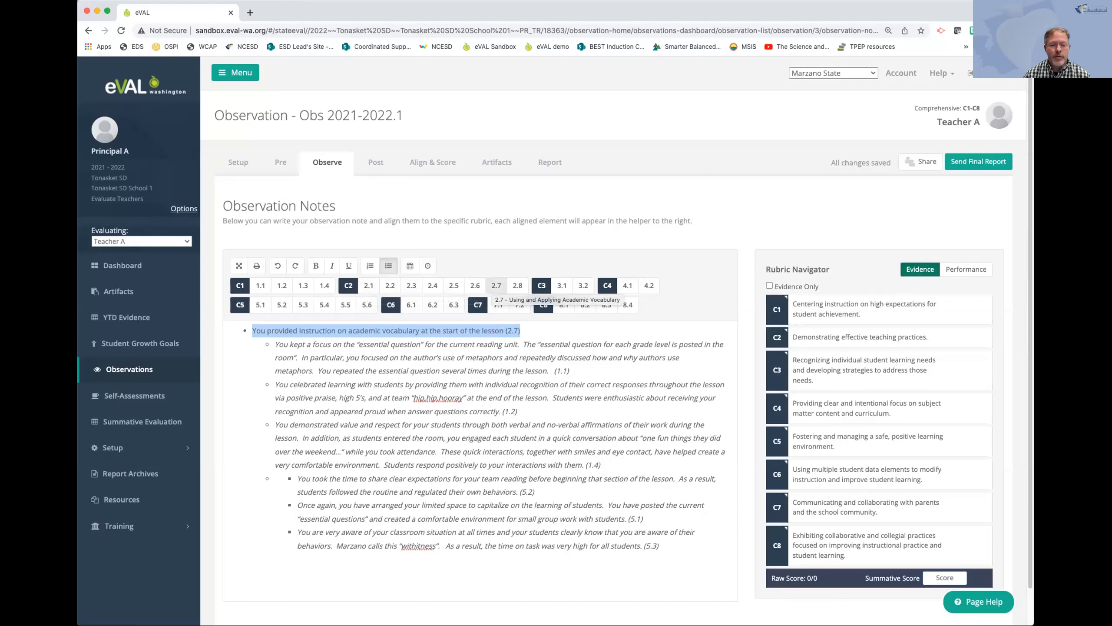
pyautogui.click(497, 285)
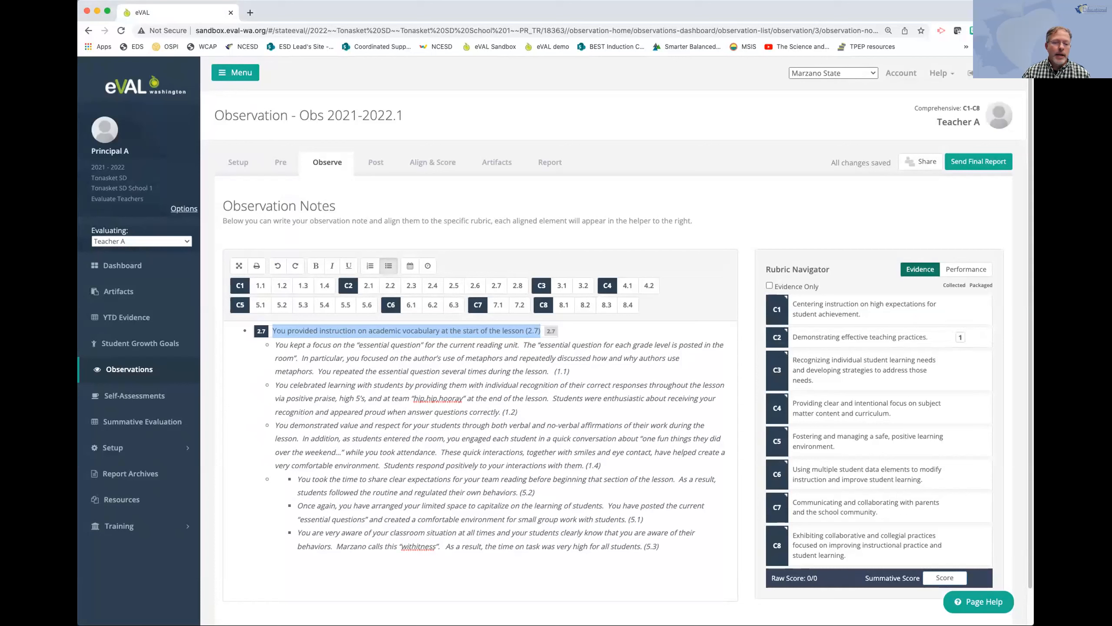
pyautogui.click(570, 372)
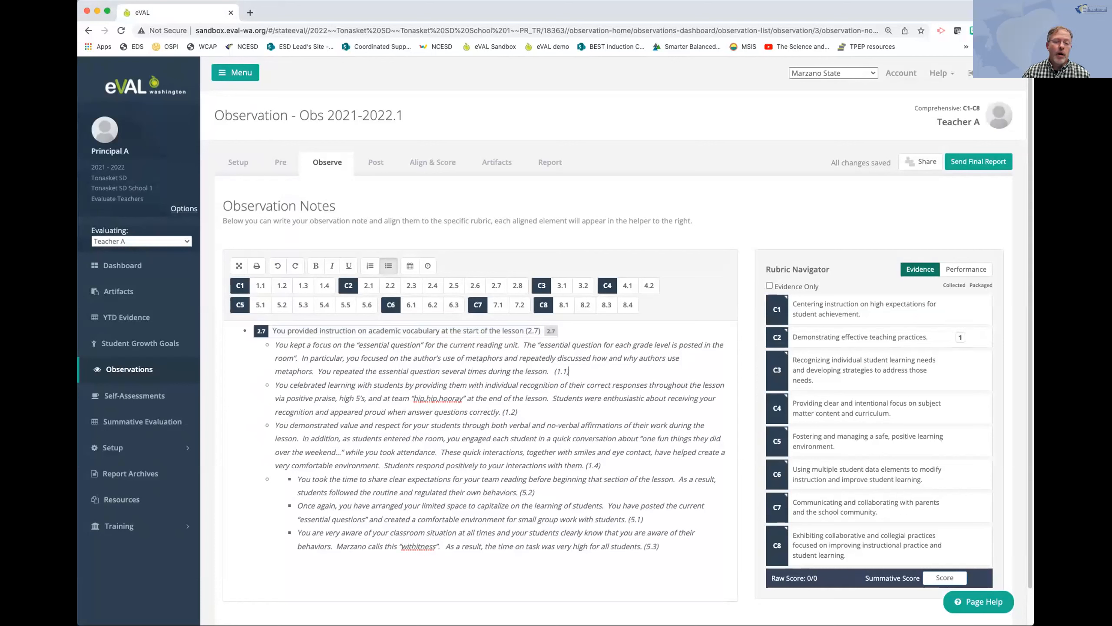
pyautogui.moveTo(570, 372); pyautogui.dragTo(275, 345)
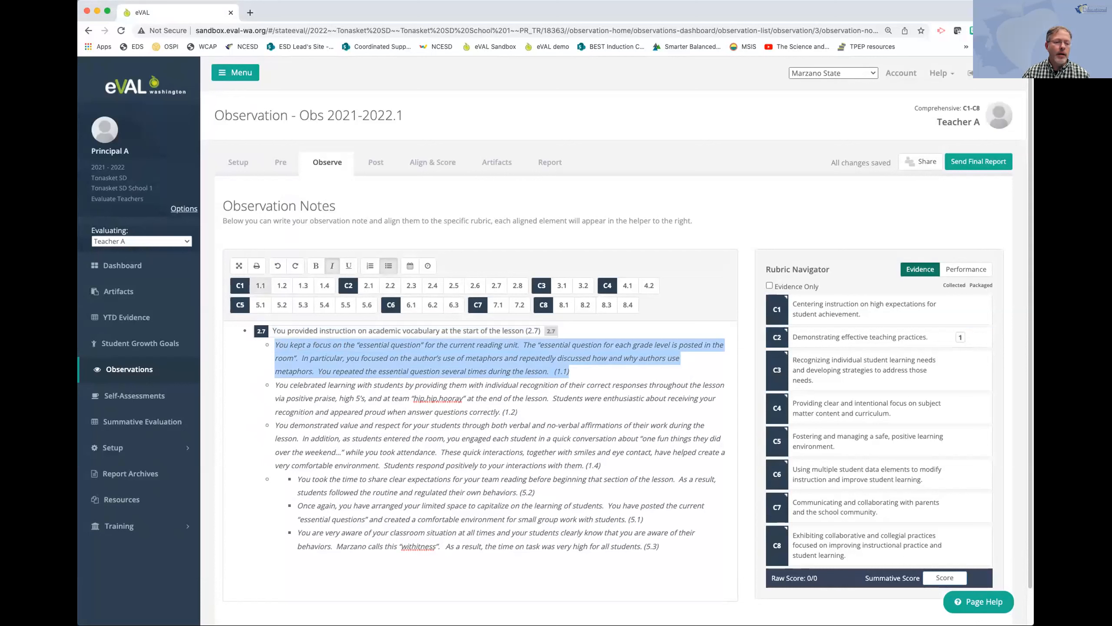
pyautogui.click(261, 285)
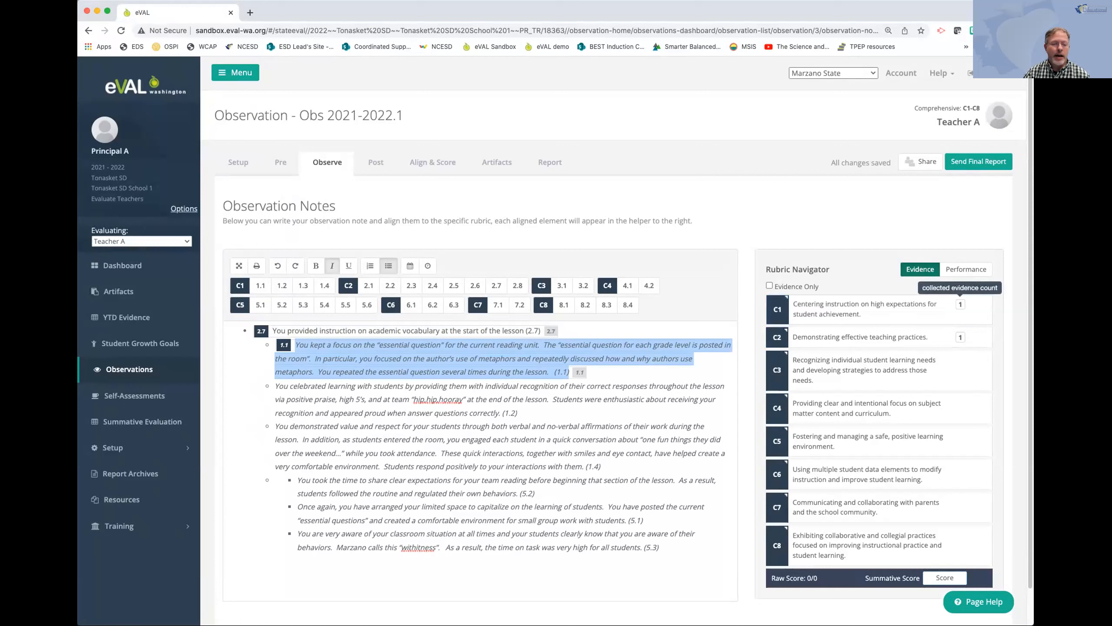
# Align the note on celebrating learning with rubric component 1.2 and the note on value and respect with component 1.4.
pyautogui.moveTo(517, 413); pyautogui.dragTo(276, 386)
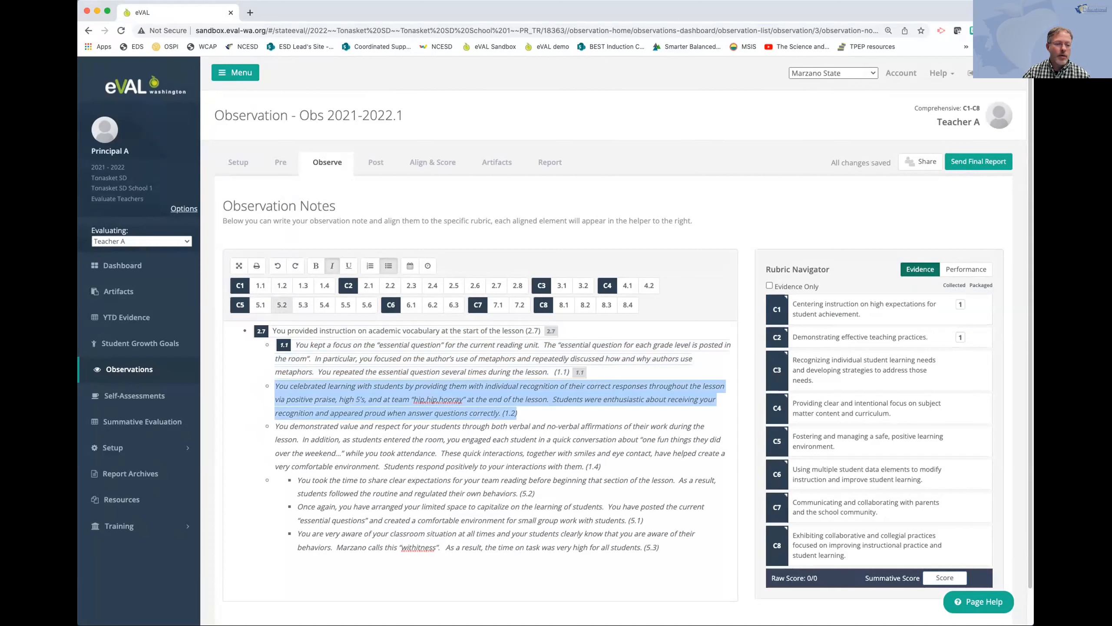
pyautogui.click(282, 285)
pyautogui.moveTo(602, 467); pyautogui.dragTo(276, 427)
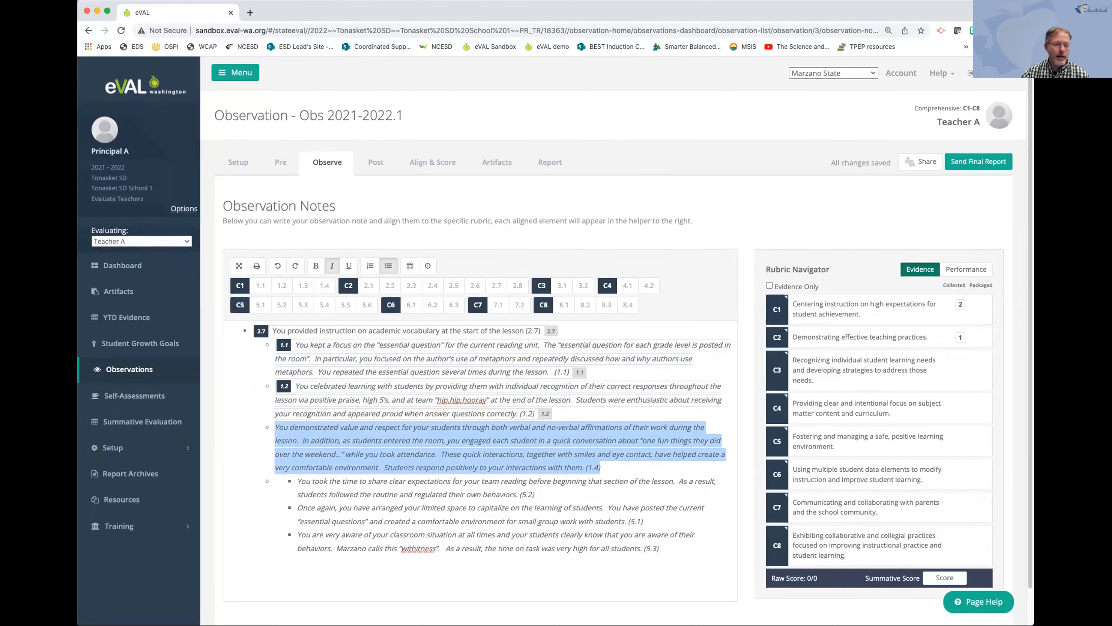
pyautogui.click(324, 285)
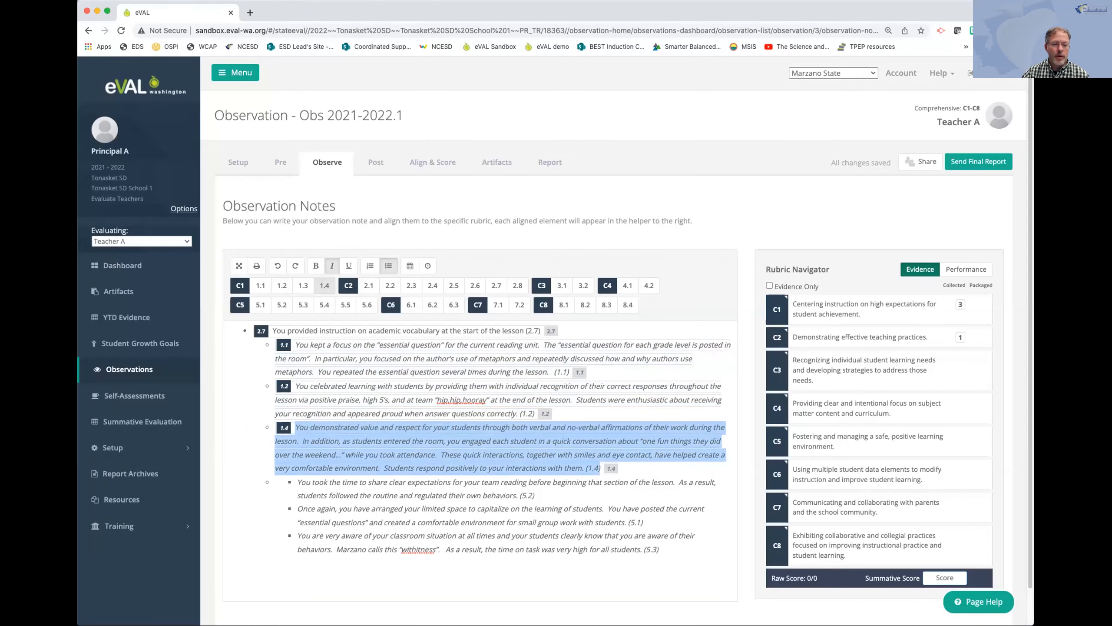
# Align the clear expectations note with rubric component 5.2, the limited space note with 5.1 and the classroom awareness note with 5.3.
pyautogui.moveTo(535, 495); pyautogui.dragTo(297, 482)
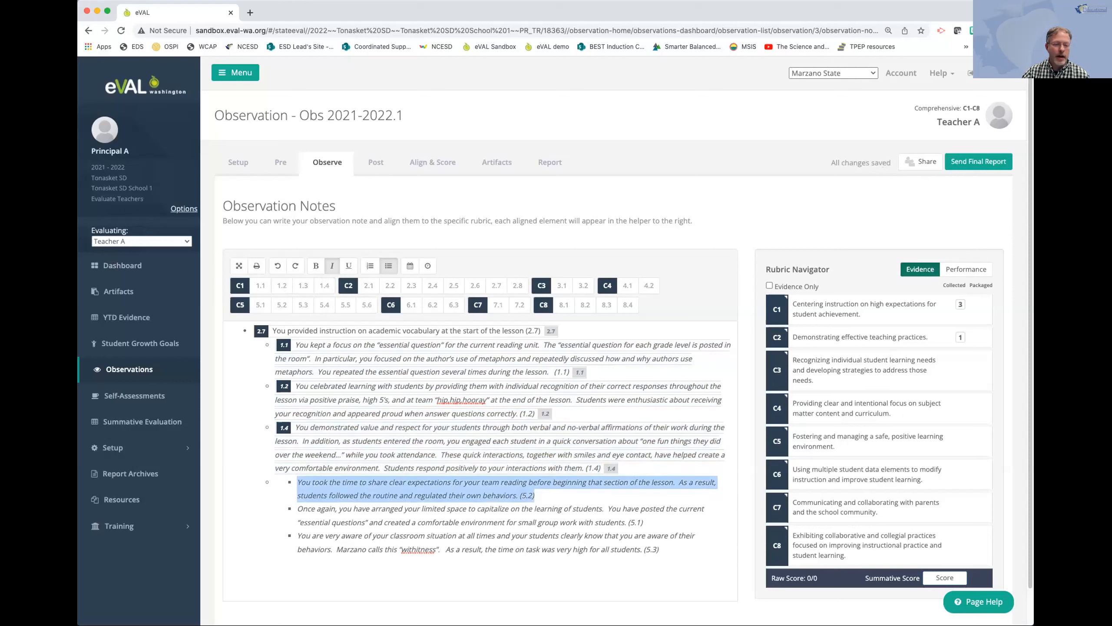
pyautogui.click(281, 305)
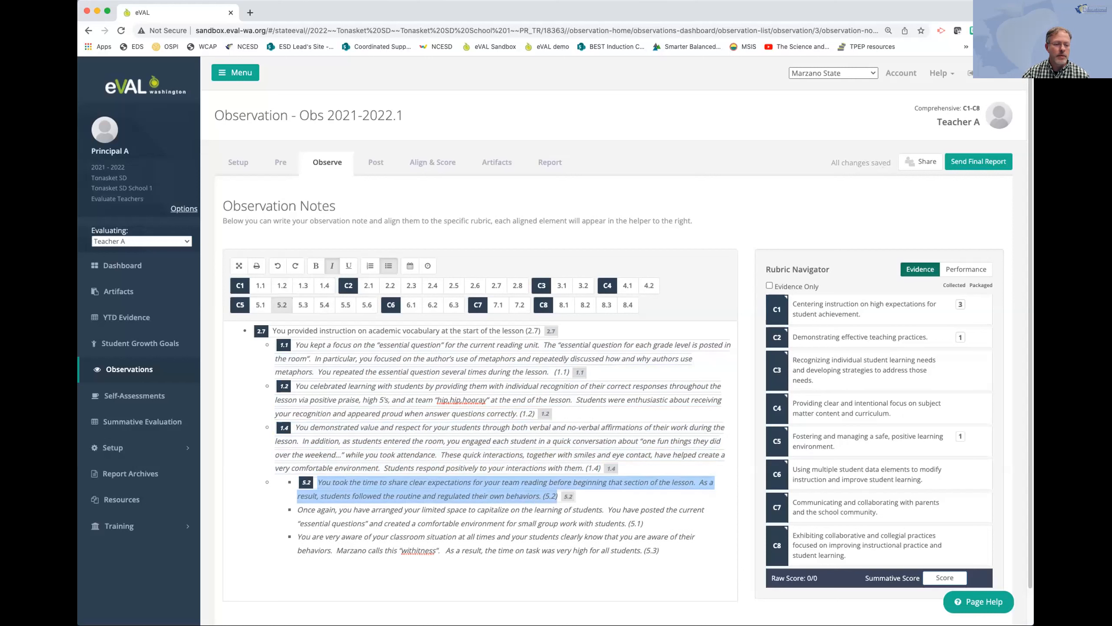
pyautogui.moveTo(643, 523); pyautogui.dragTo(298, 509)
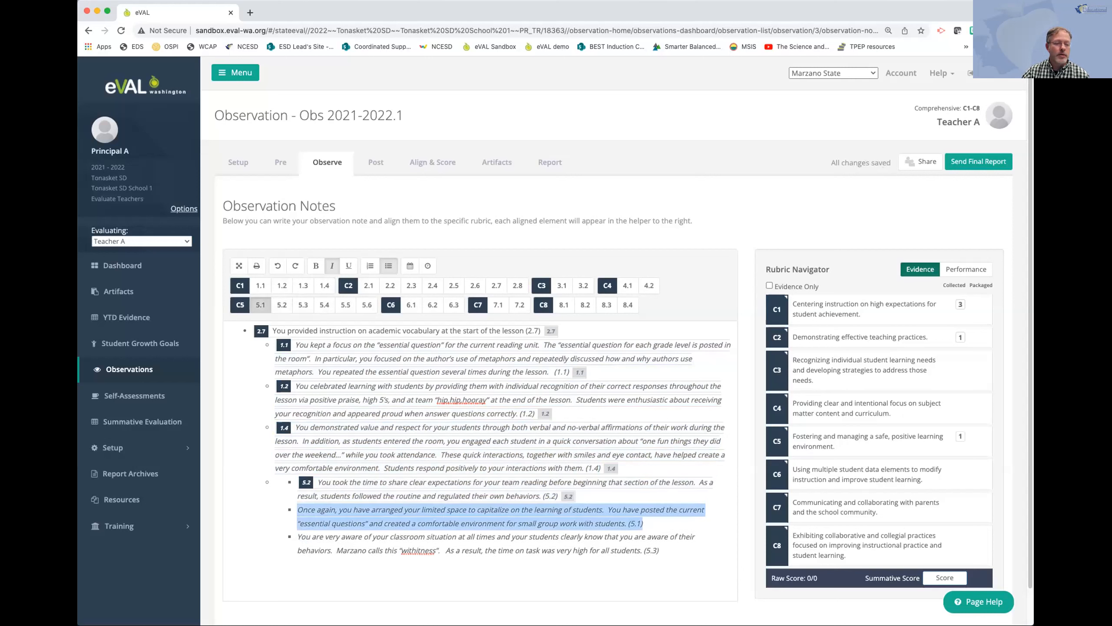
pyautogui.click(260, 304)
pyautogui.moveTo(659, 551); pyautogui.dragTo(297, 537)
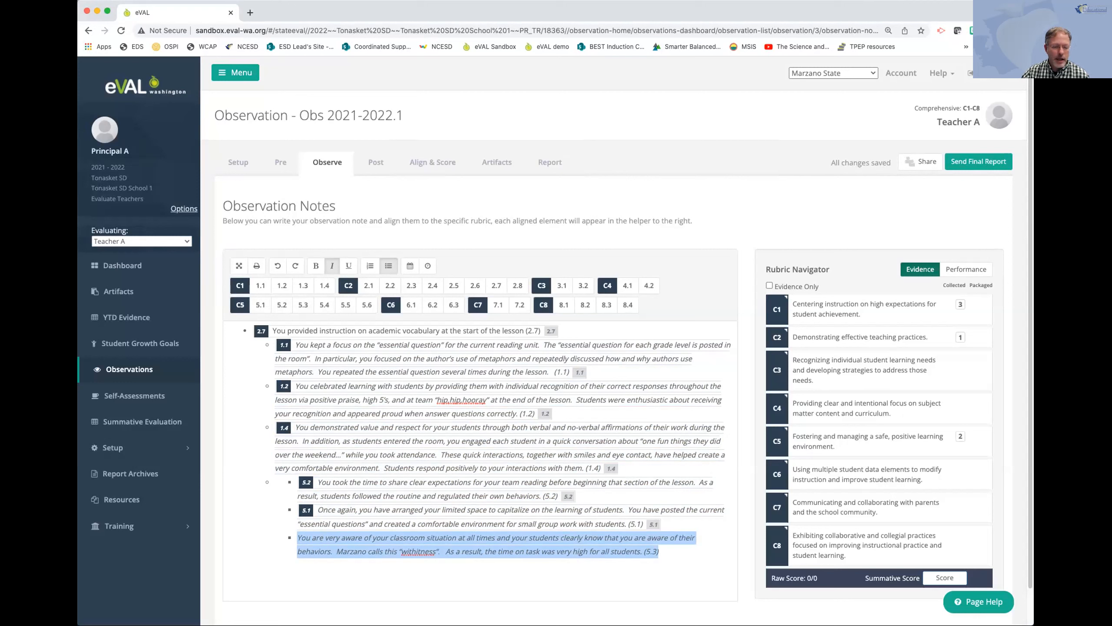
pyautogui.click(303, 305)
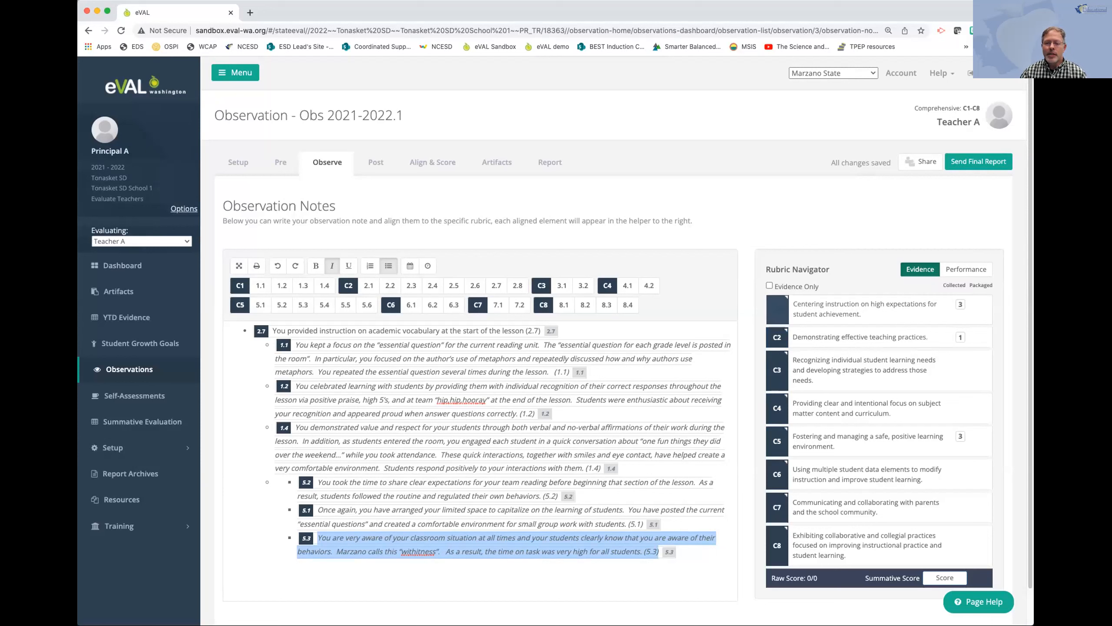
# Open criterion C1 for alignment and scoring, and show the evidence collected for component 1.1, Providing Clear Learning Goals and Scales.
pyautogui.click(778, 309)
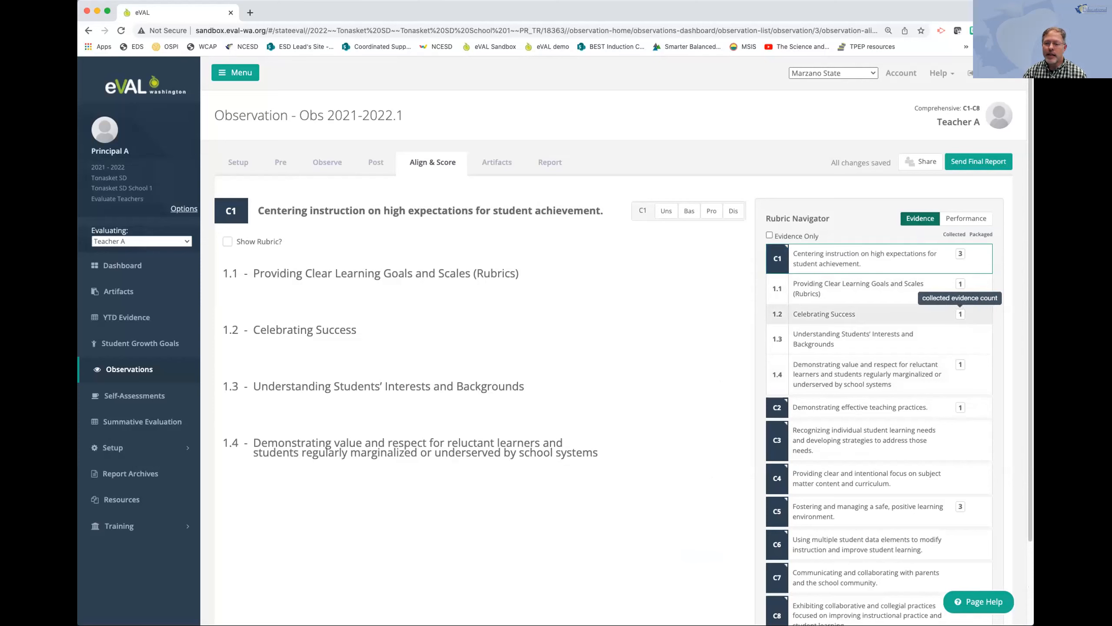
pyautogui.click(960, 255)
pyautogui.click(960, 255)
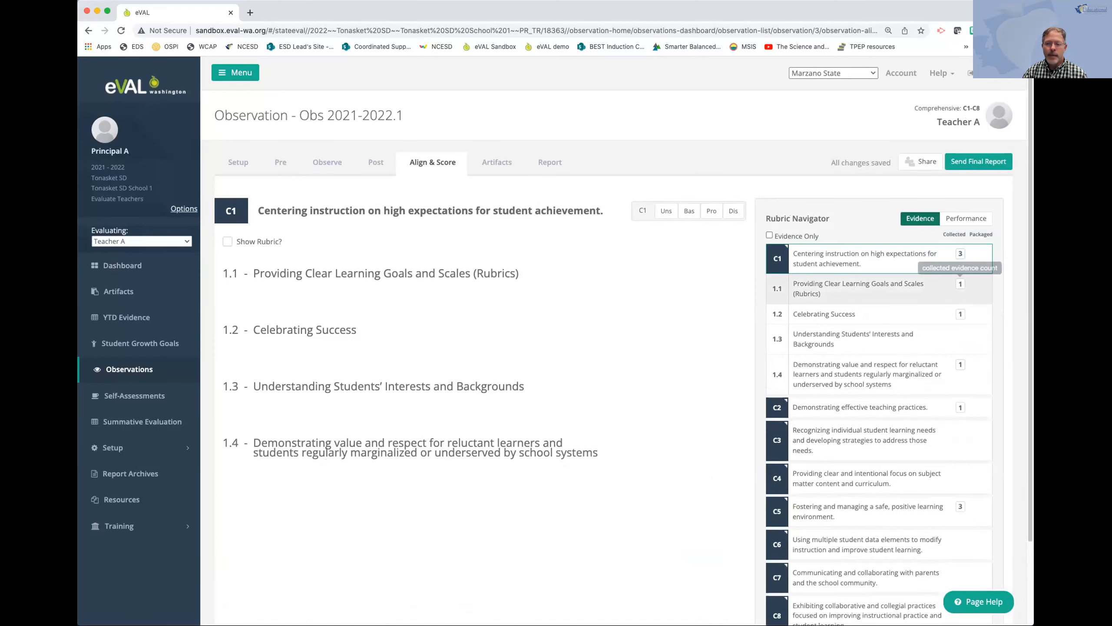
pyautogui.click(960, 284)
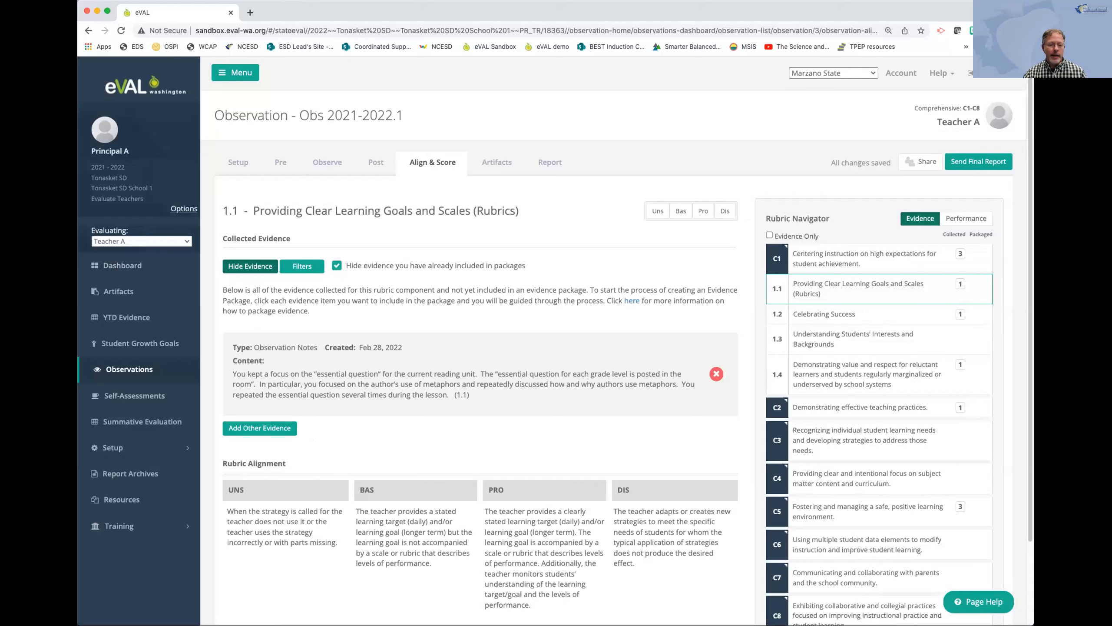
# Create an evidence package for component 1.1 from the "essential question" note, aligned with the full PRO rubric statement.
pyautogui.click(480, 374)
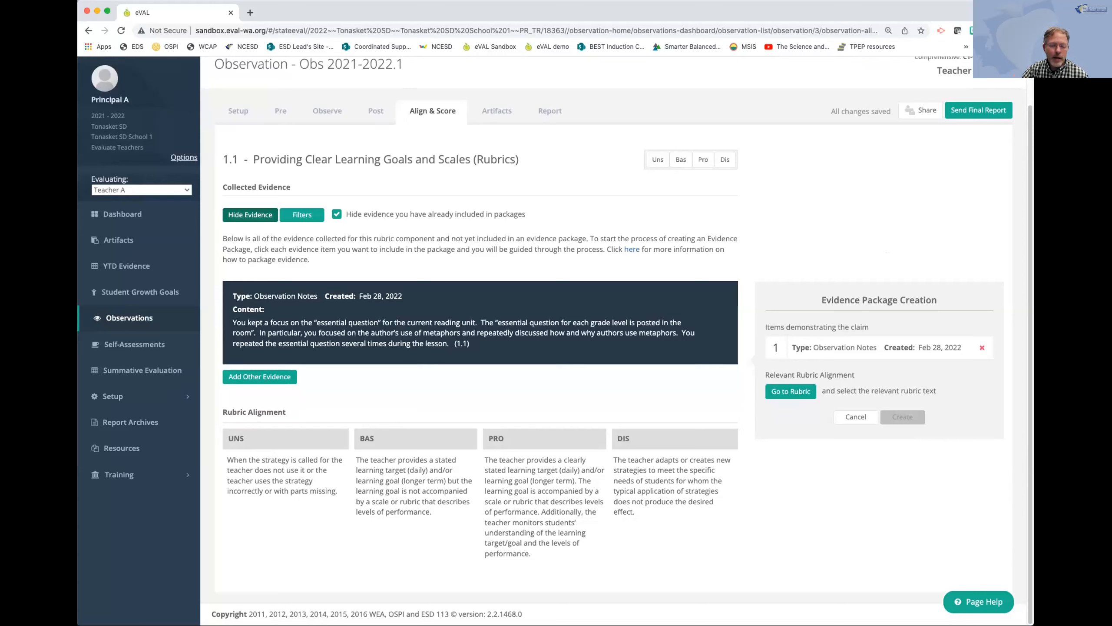
pyautogui.moveTo(529, 554); pyautogui.dragTo(484, 459)
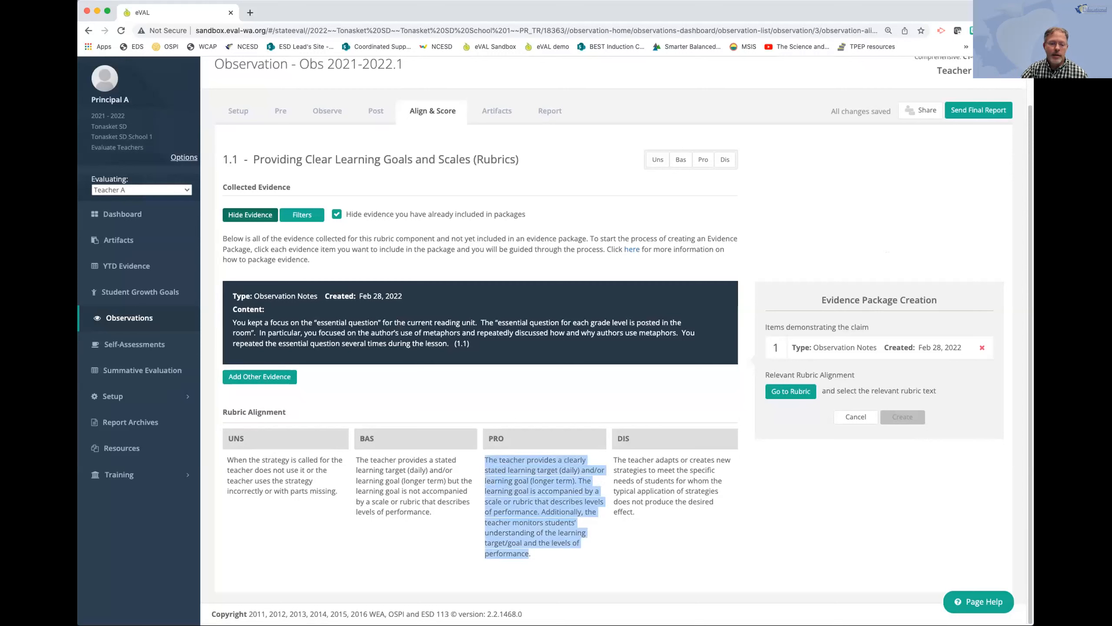
pyautogui.moveTo(485, 459); pyautogui.dragTo(485, 459)
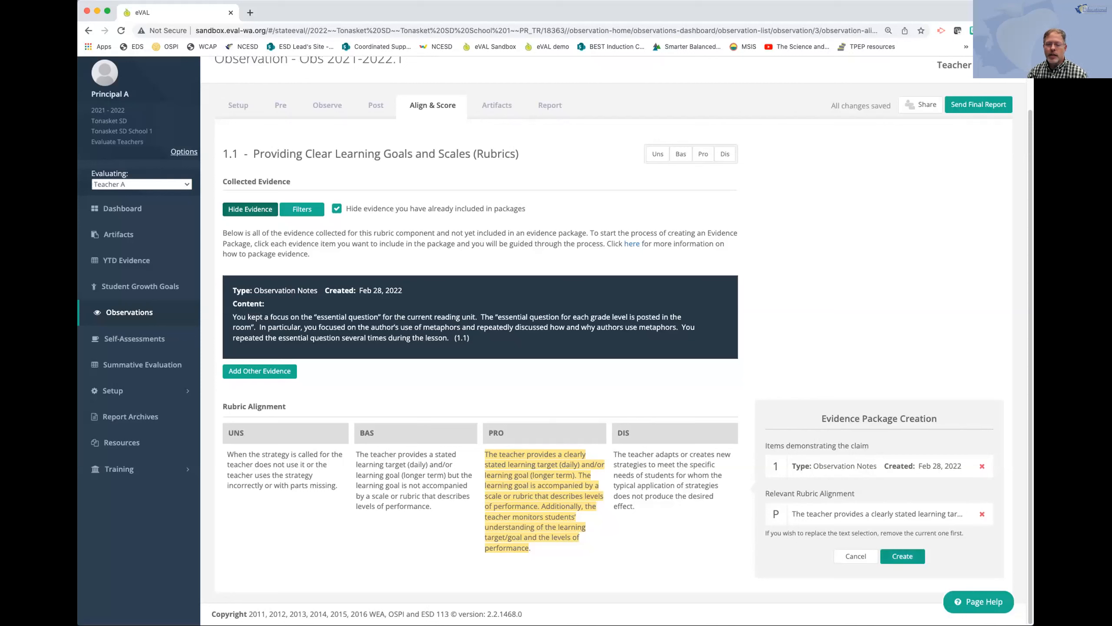
pyautogui.click(902, 556)
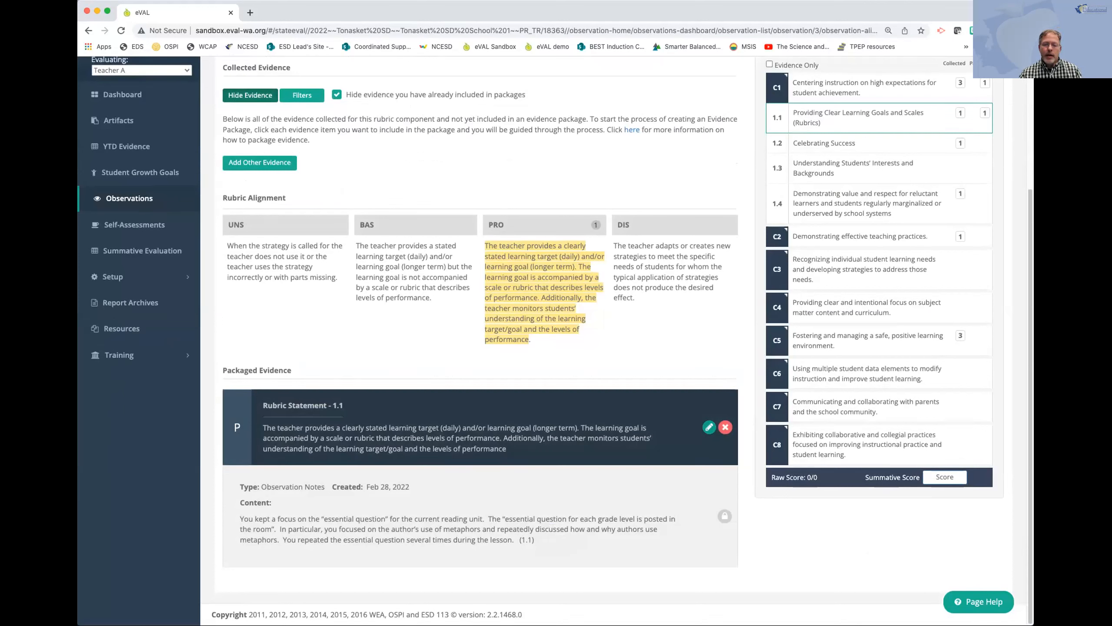
# Score component 1.1, Providing Clear Learning Goals and Scales, as Pro.
pyautogui.scroll(4, 482, 307)
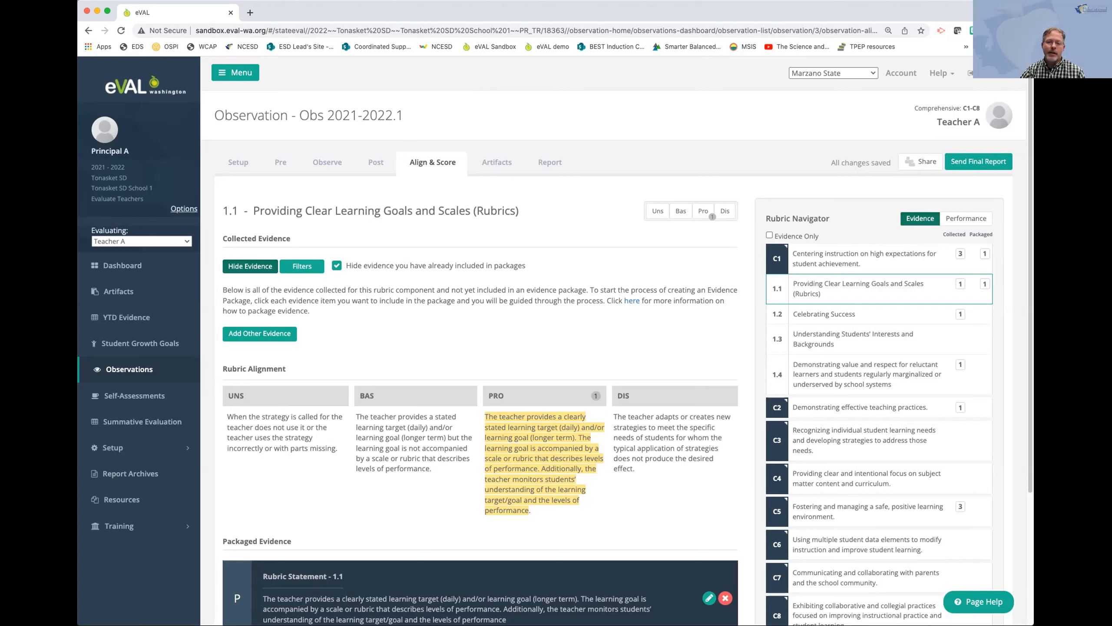
pyautogui.click(703, 211)
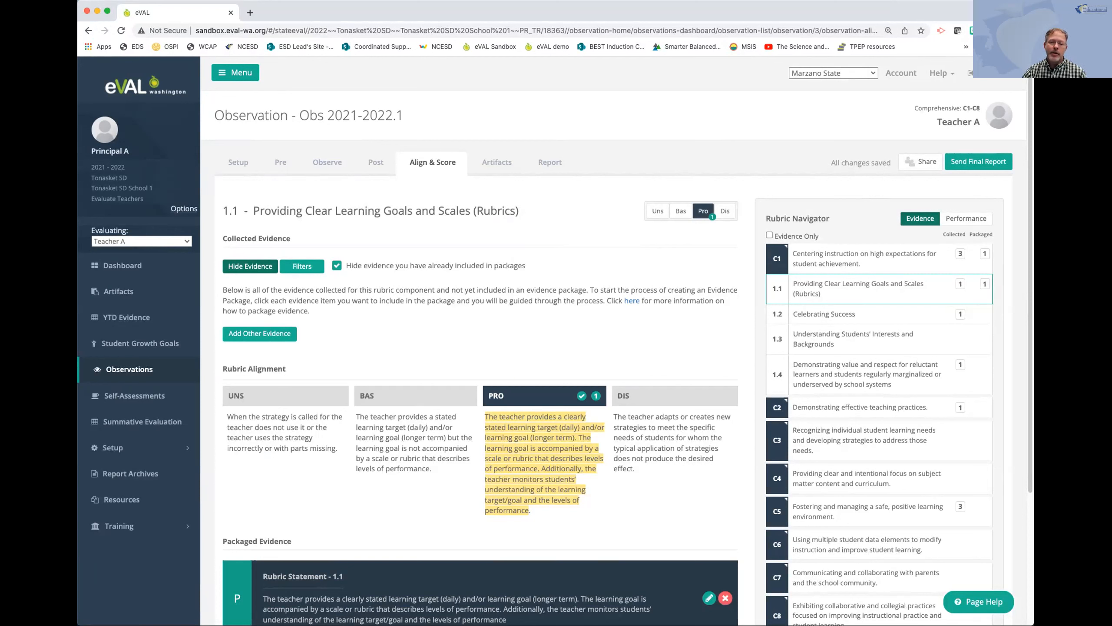
pyautogui.click(704, 211)
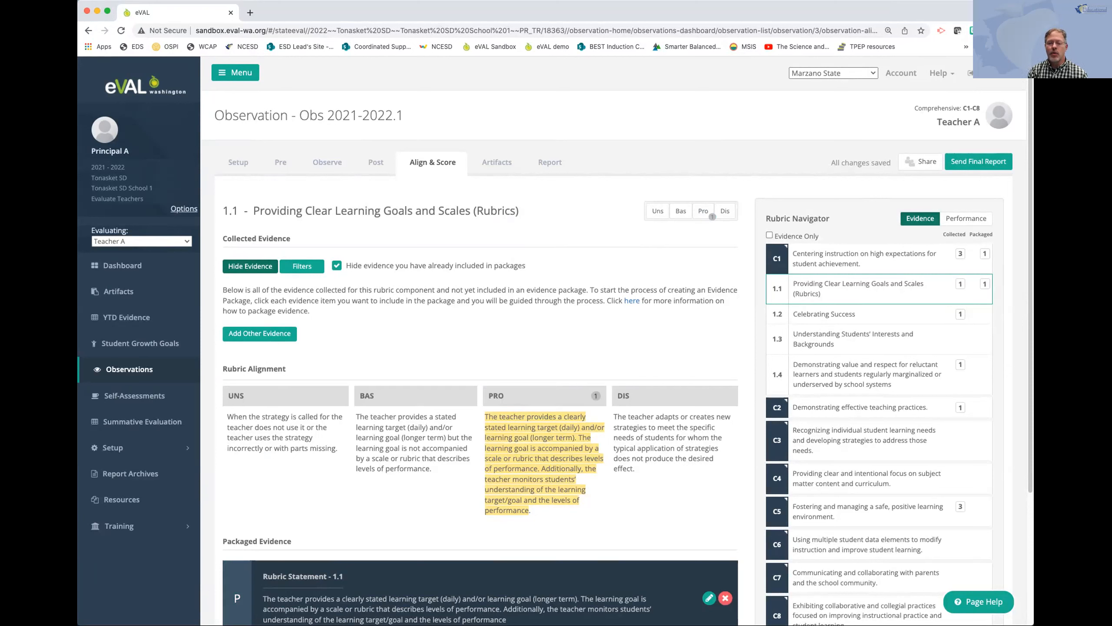
pyautogui.click(703, 211)
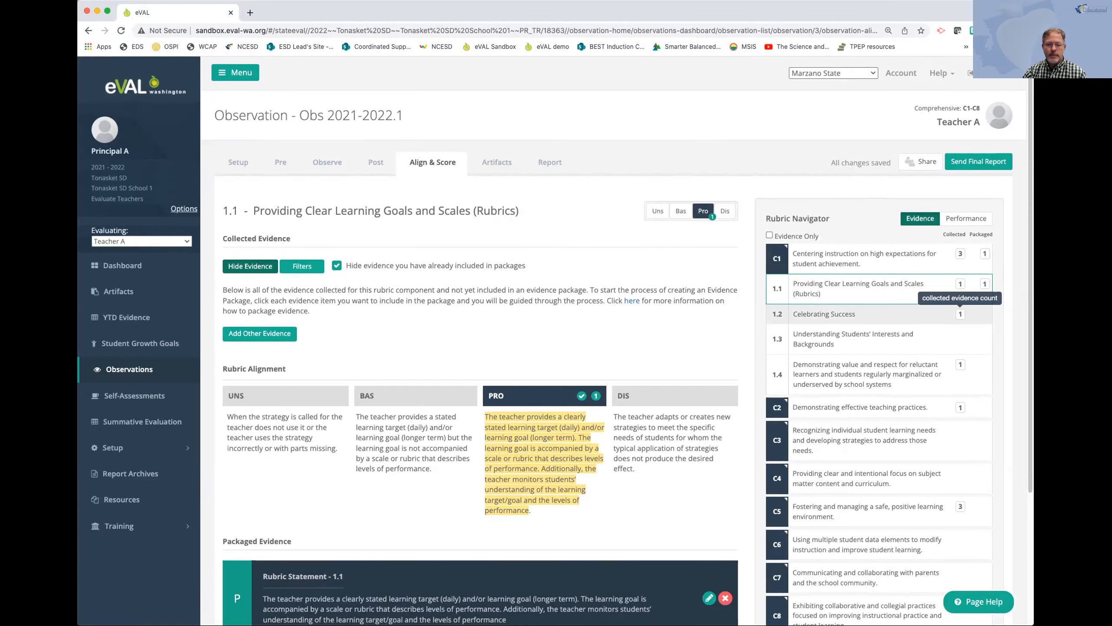
# Open the collected evidence for component 1.2, Celebrating Success.
pyautogui.click(960, 314)
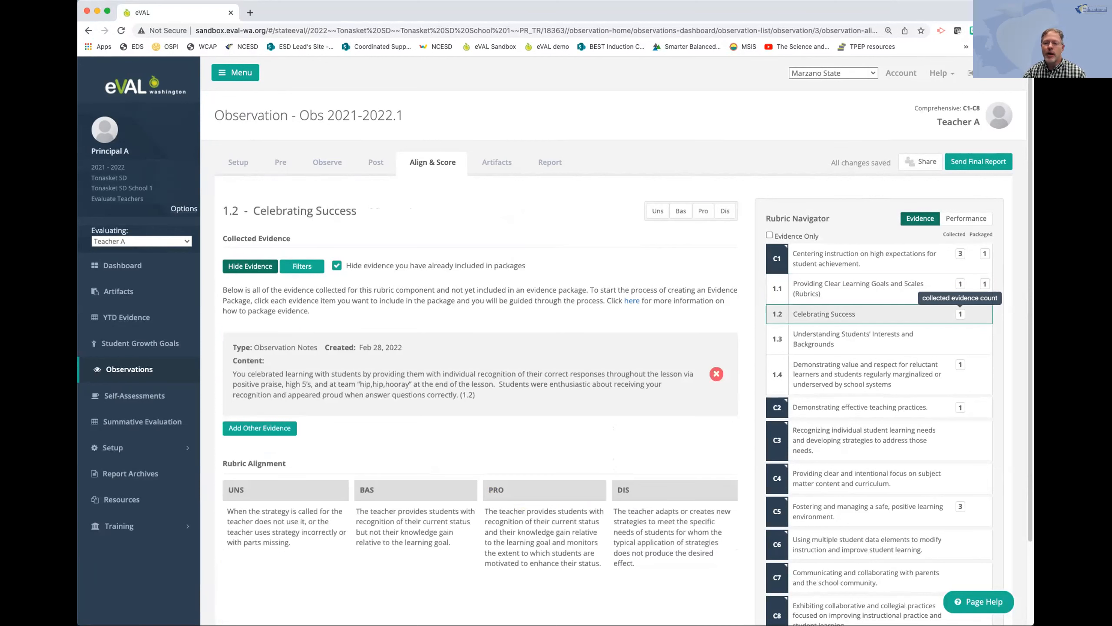